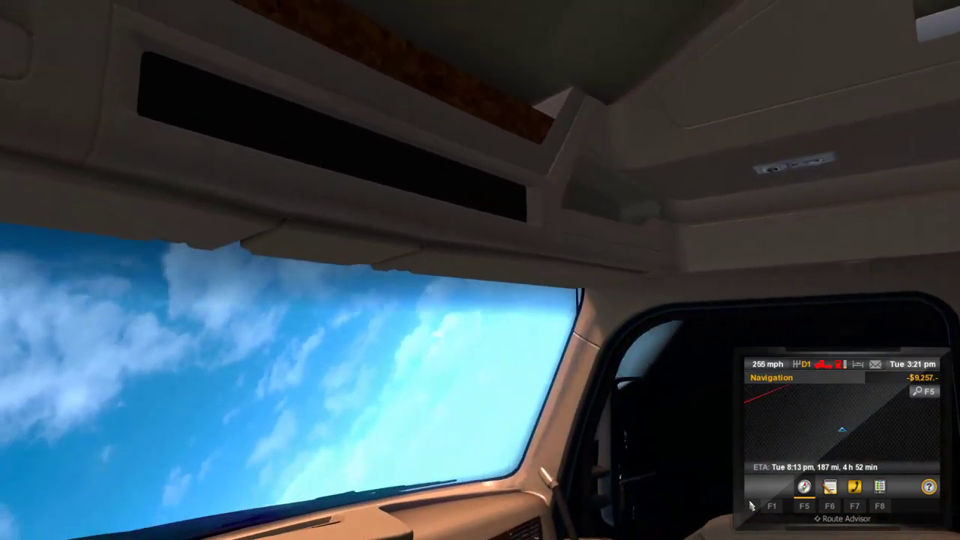
pyautogui.press('2')
pyautogui.press('1')
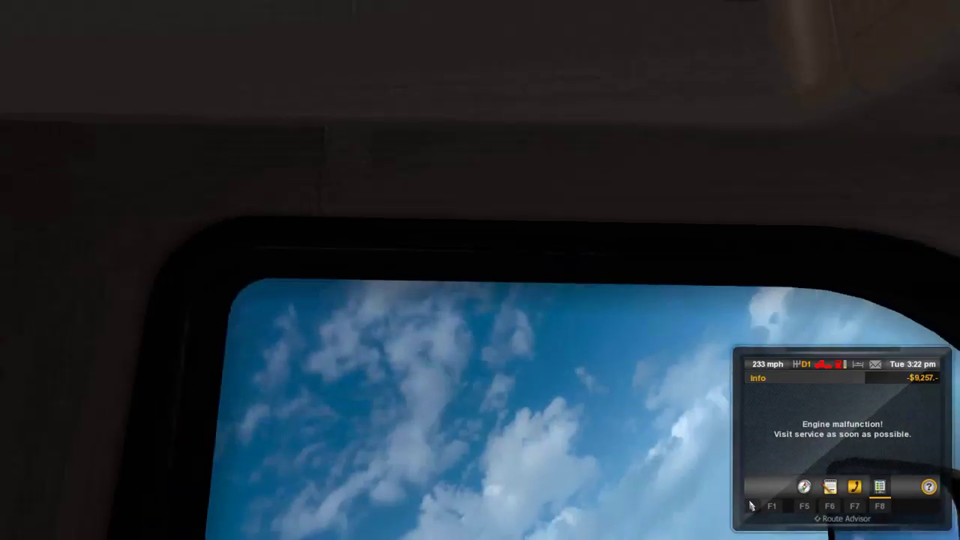